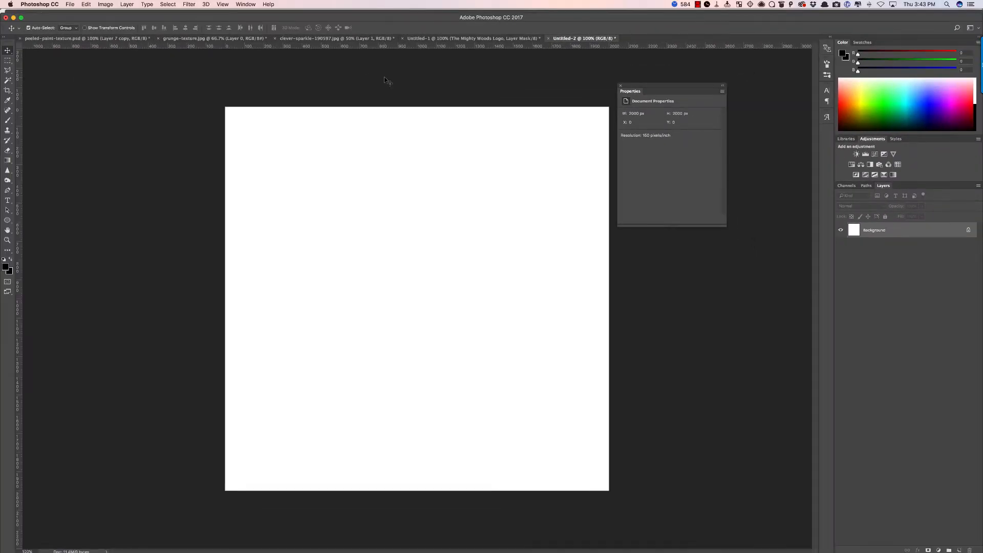
Step: Paste the logo into the blank document and scale it up about its centre to about 1430 px wide
key("super+v")
key("Return")
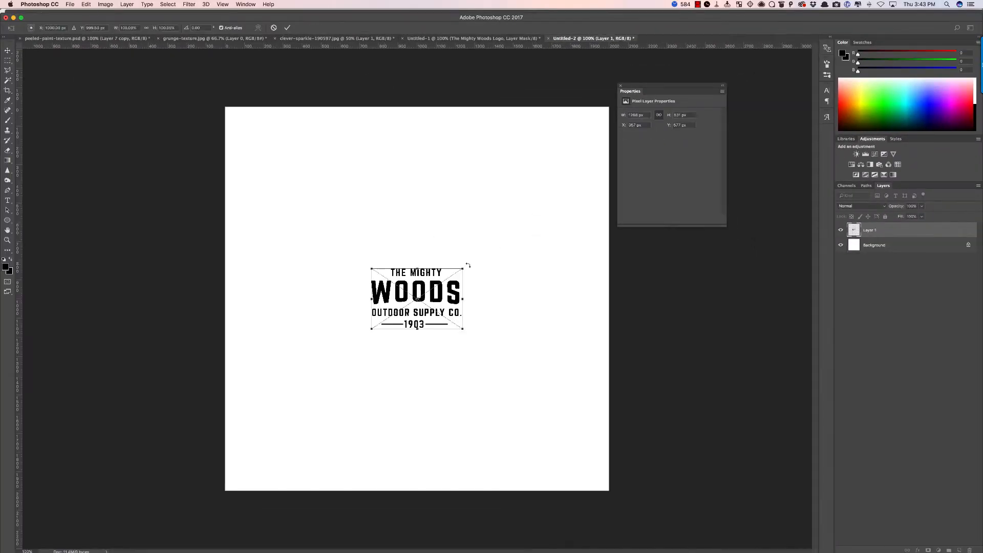
left_click_drag(467, 265, 537, 176)
key("Return")
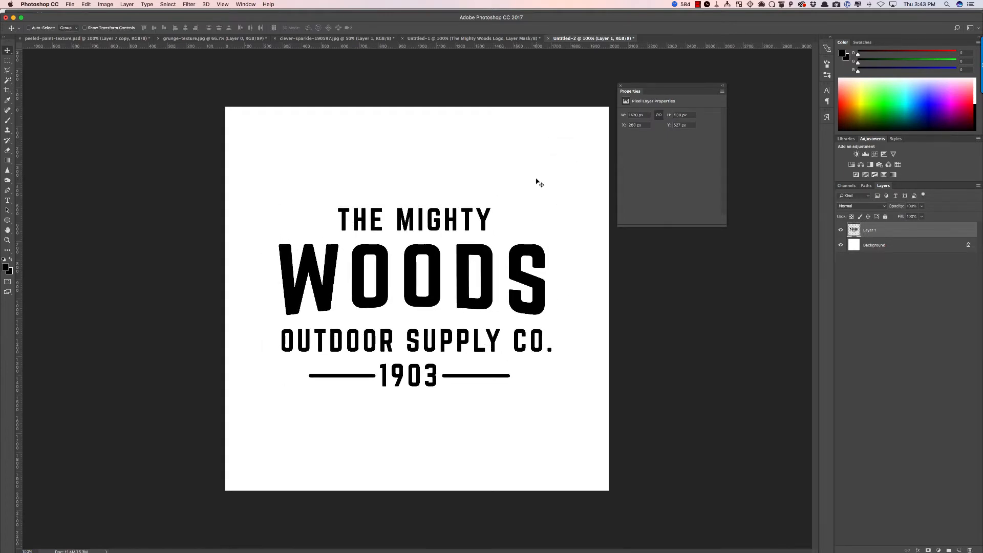
Step: Place bonus-texture-2.jpg from the E. Bonus Photos folder as an embedded image at its default size
left_click(67, 5)
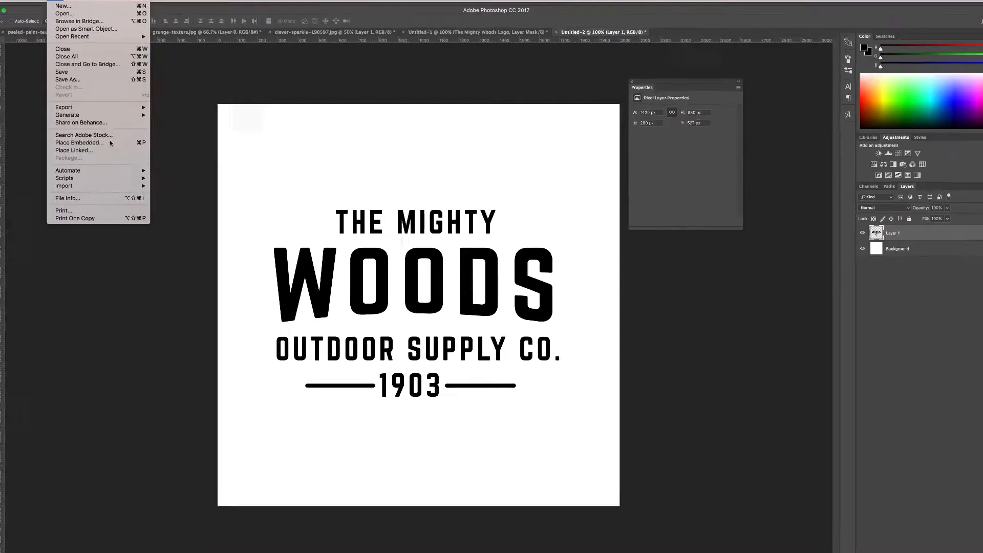
left_click(110, 143)
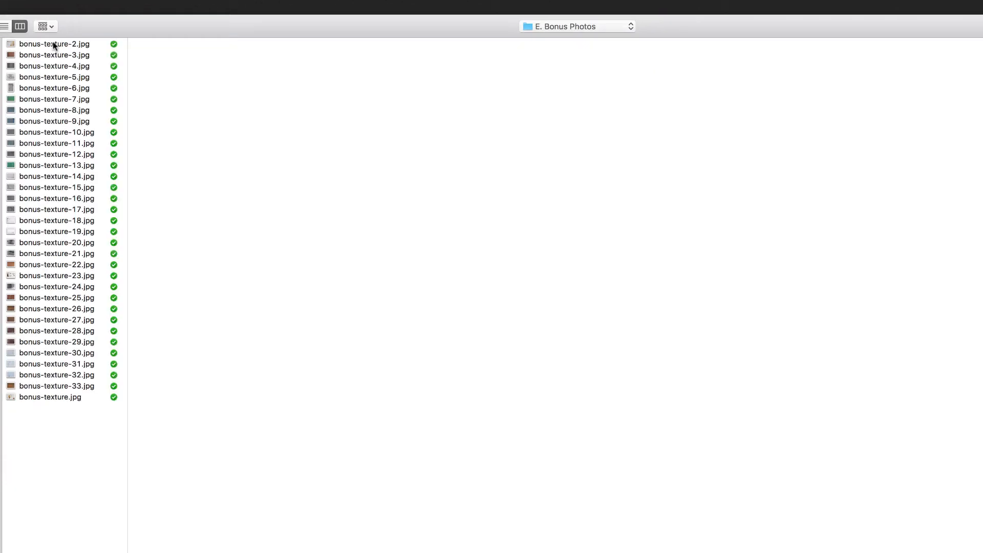
left_click(63, 46)
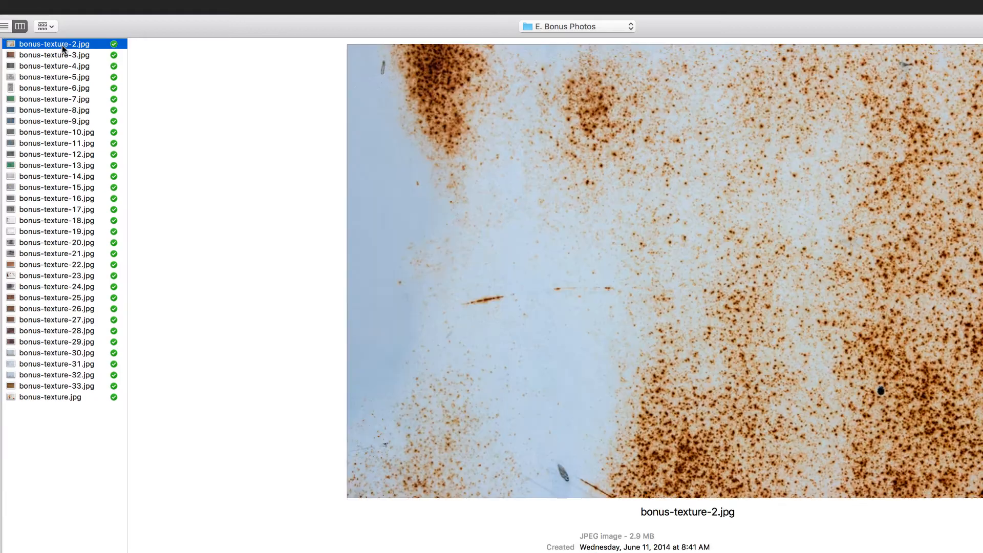
left_click(102, 395)
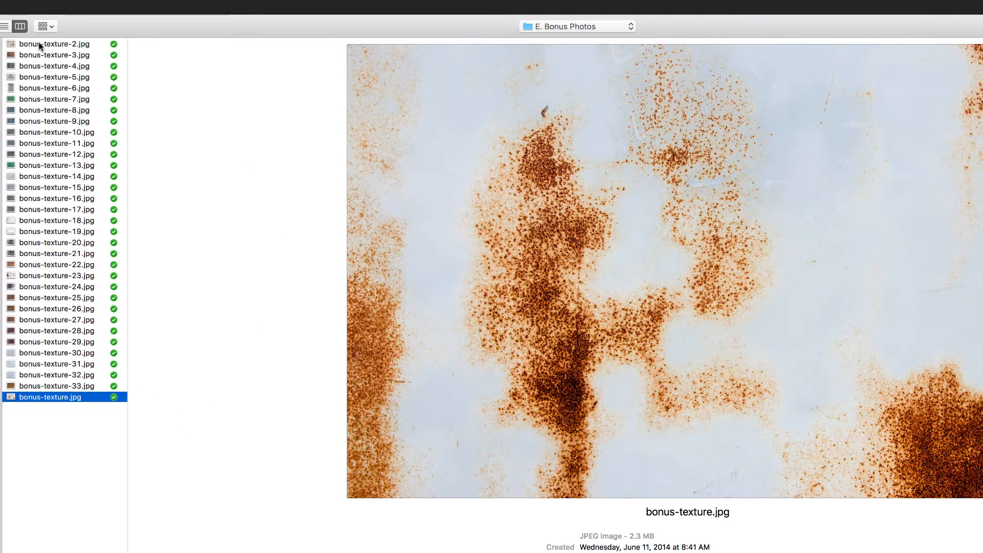
left_click(40, 45)
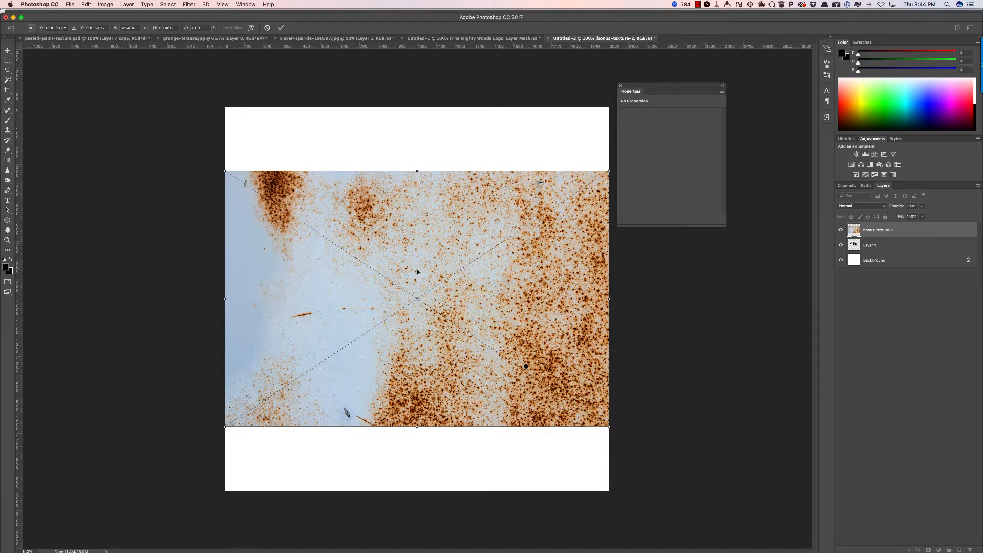
key("Return")
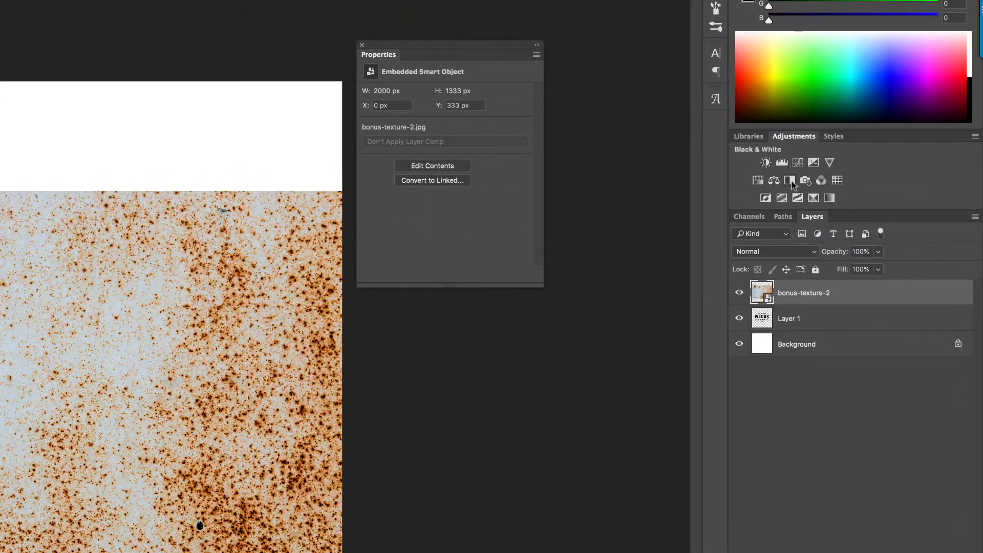
Step: Add Black & White and Levels adjustments above the texture, bringing the black and white input levels close together for stark contrast
left_click(790, 181)
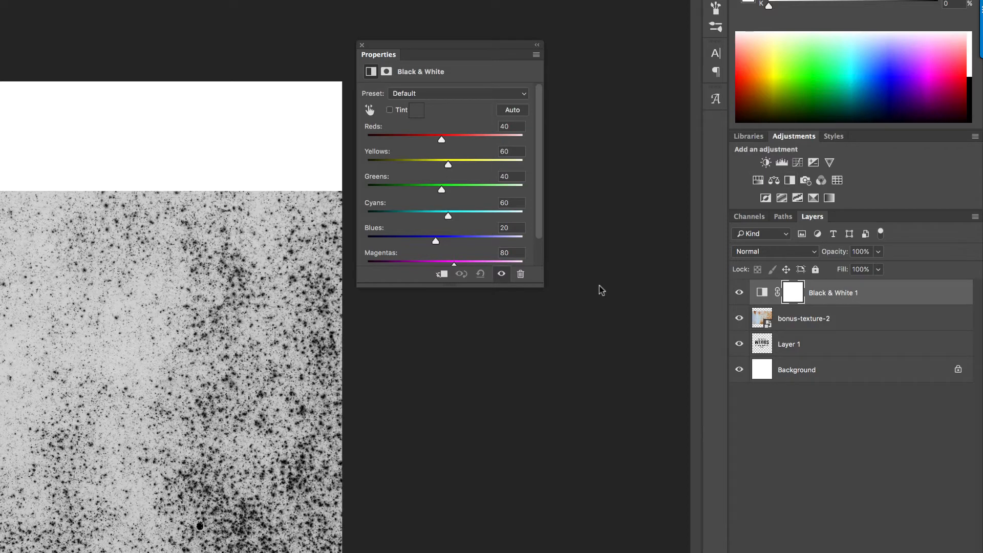
left_click(782, 162)
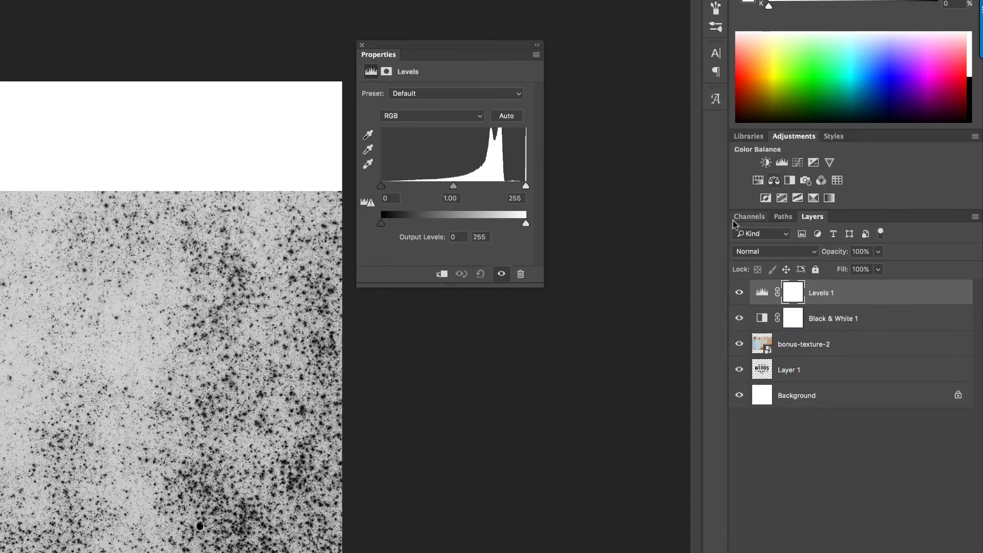
left_click_drag(382, 188, 428, 186)
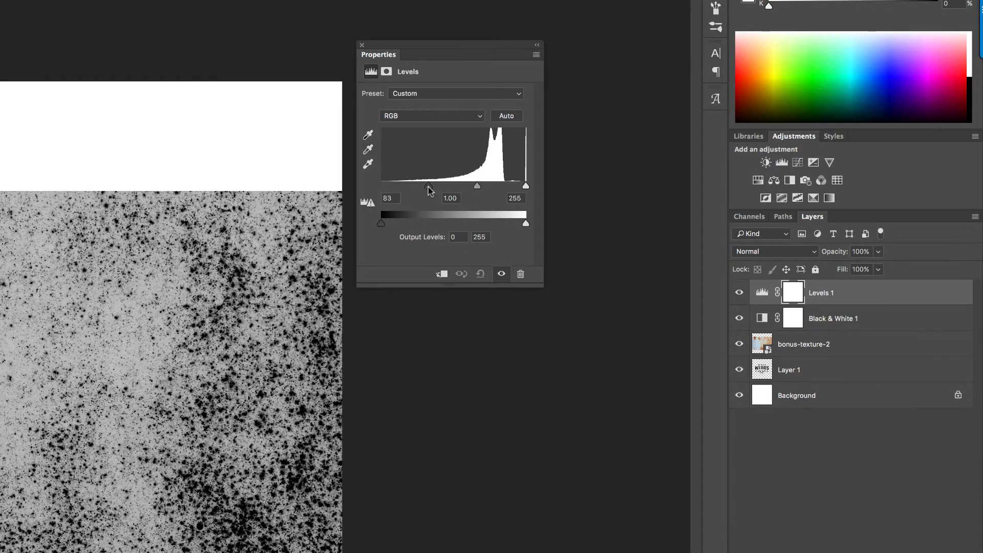
left_click_drag(525, 188, 450, 188)
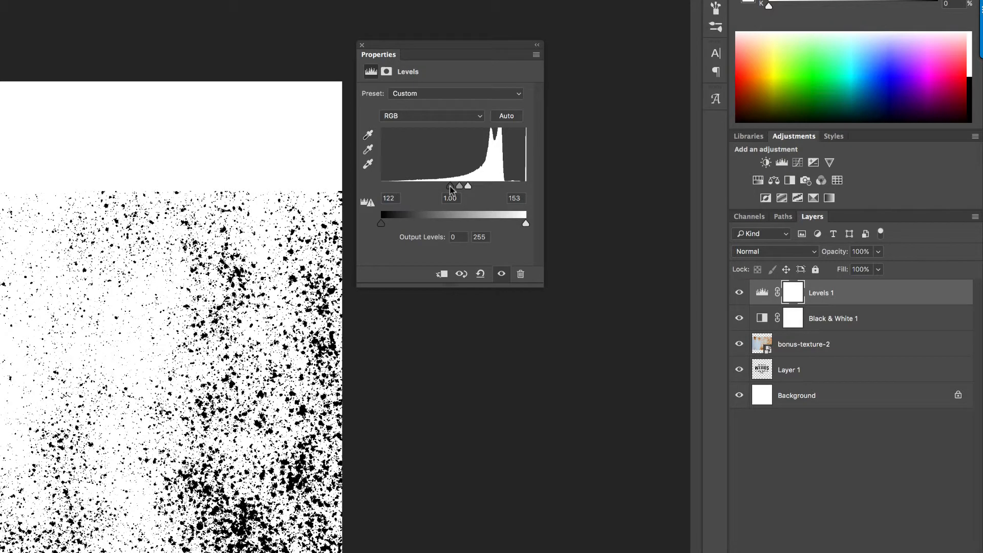
left_click_drag(450, 188, 467, 188)
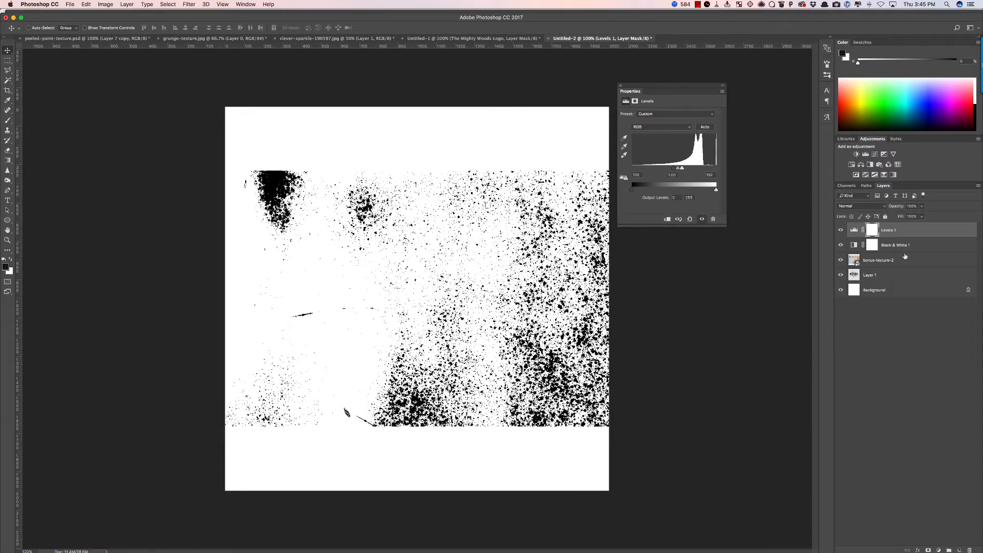
Step: Merge the Levels, Black & White and bonus-texture-2 layers into one layer
left_click(904, 264, "shift")
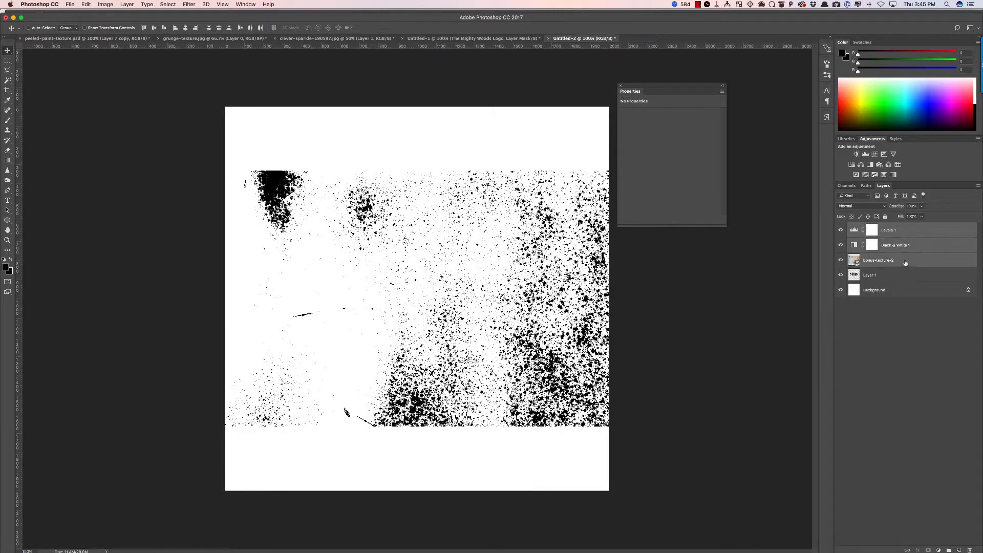
right_click(904, 260)
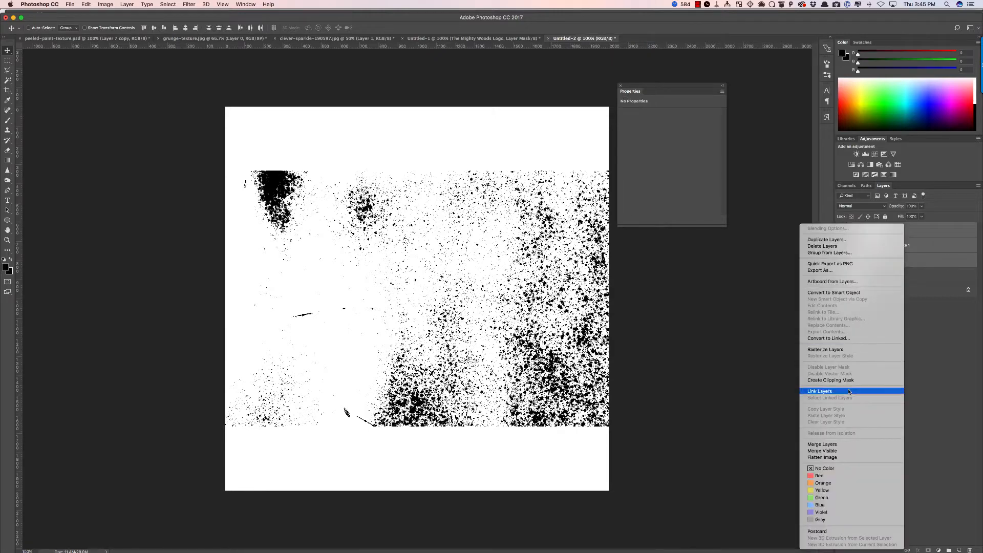
left_click(838, 445)
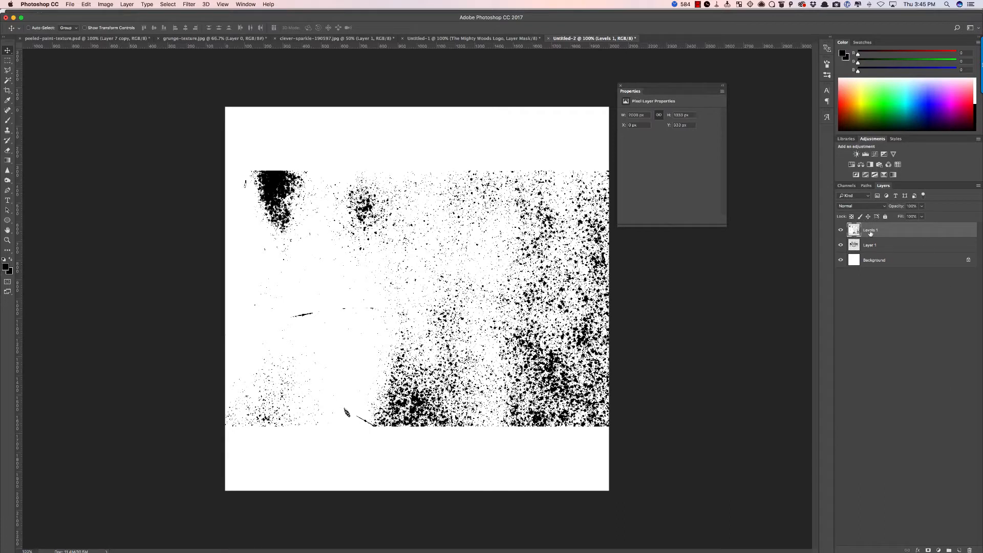
Step: Rename the merged texture layer as Textures and the logo's layer as Logo
type("Textures")
key("Return")
double_click(870, 246)
key("Return")
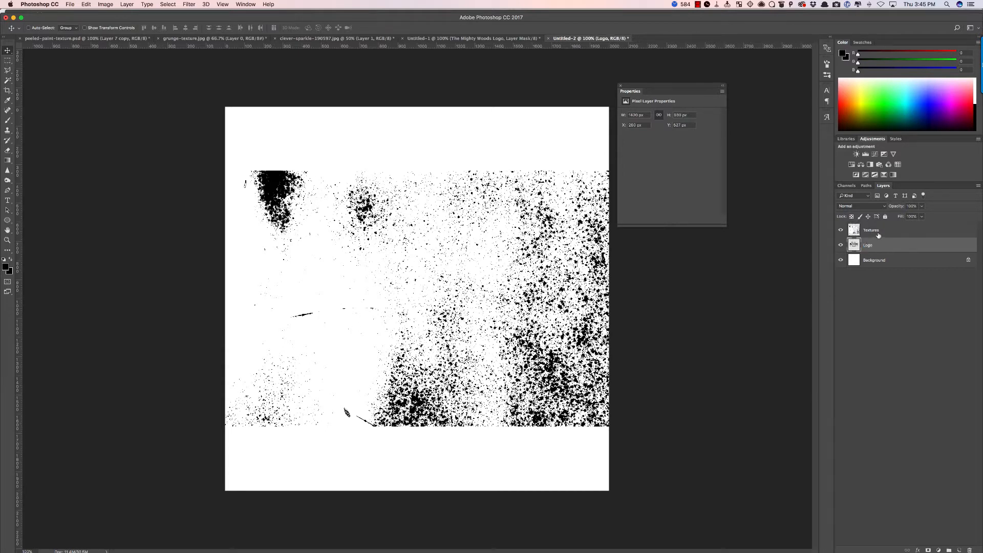
Step: Set the Textures layer's blending mode to Screen
left_click(900, 234)
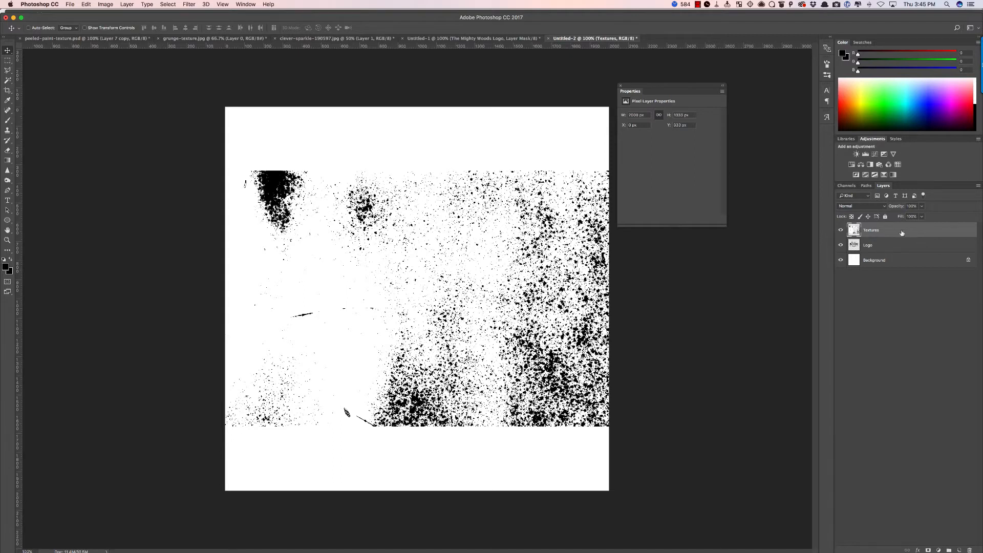
left_click(885, 207)
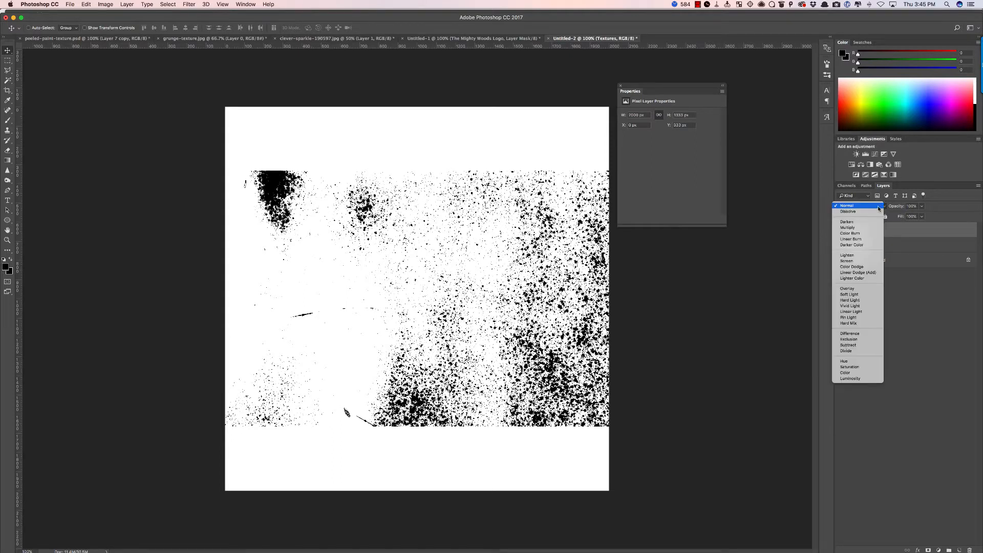
left_click(946, 208)
left_click(884, 207)
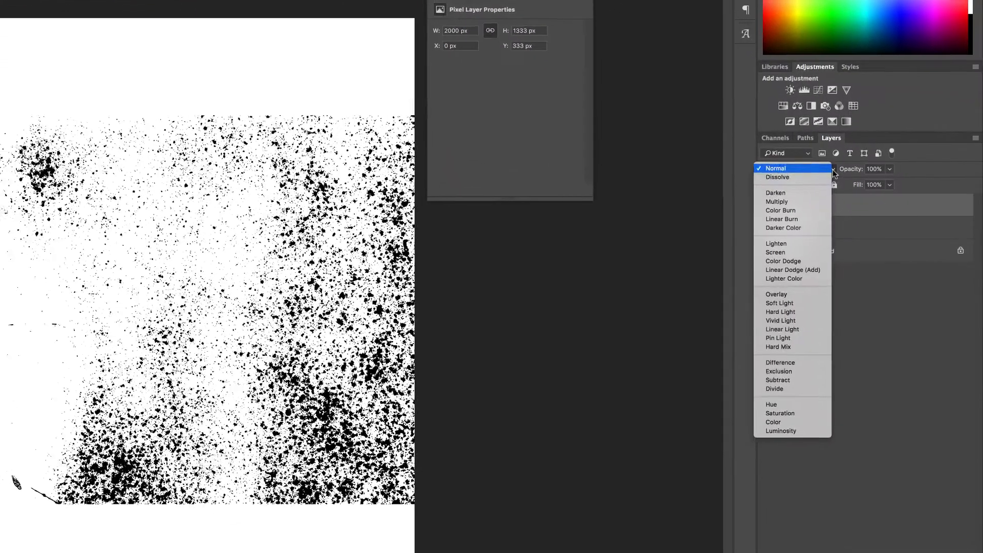
left_click(800, 253)
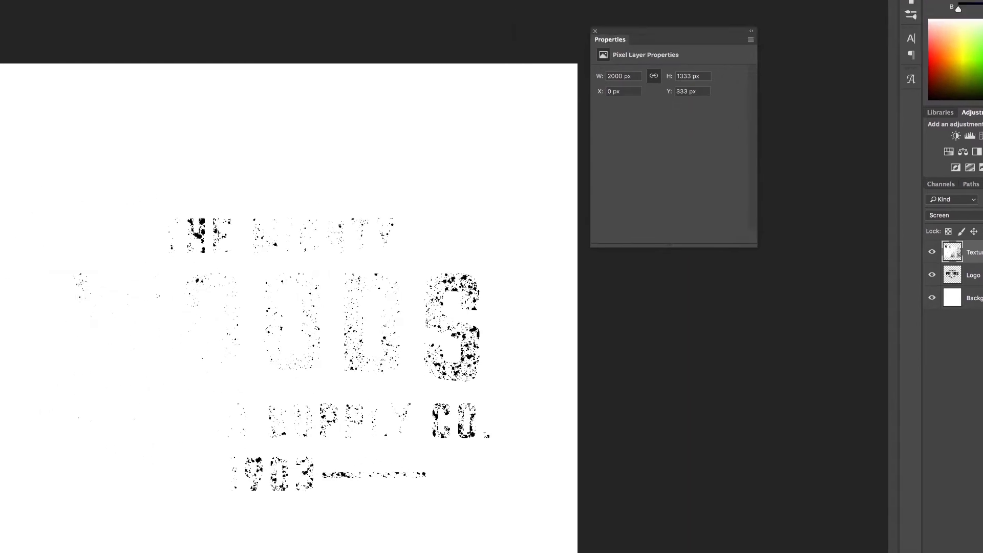
Step: Invert the colours of the Textures layer
left_click(161, 6)
mouse_move(180, 41)
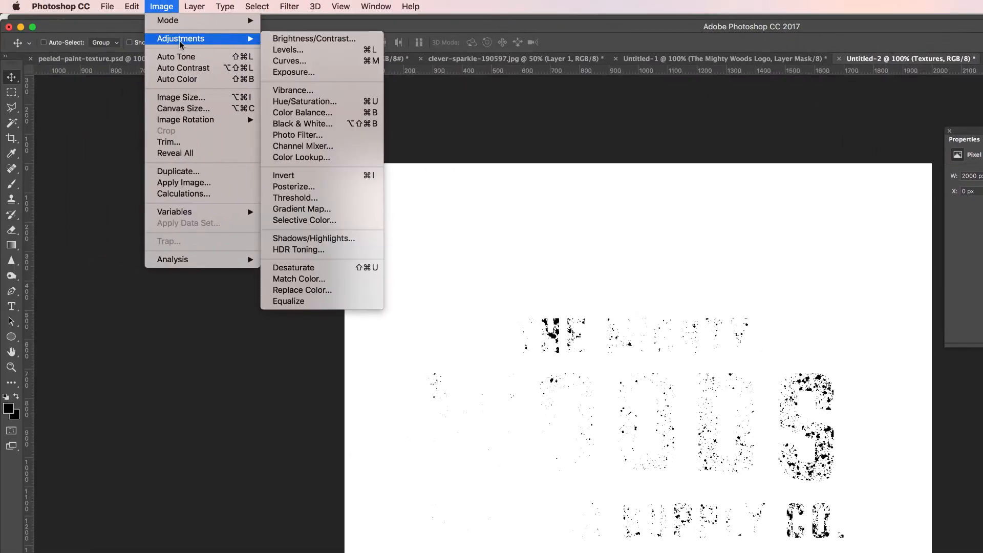
left_click(305, 177)
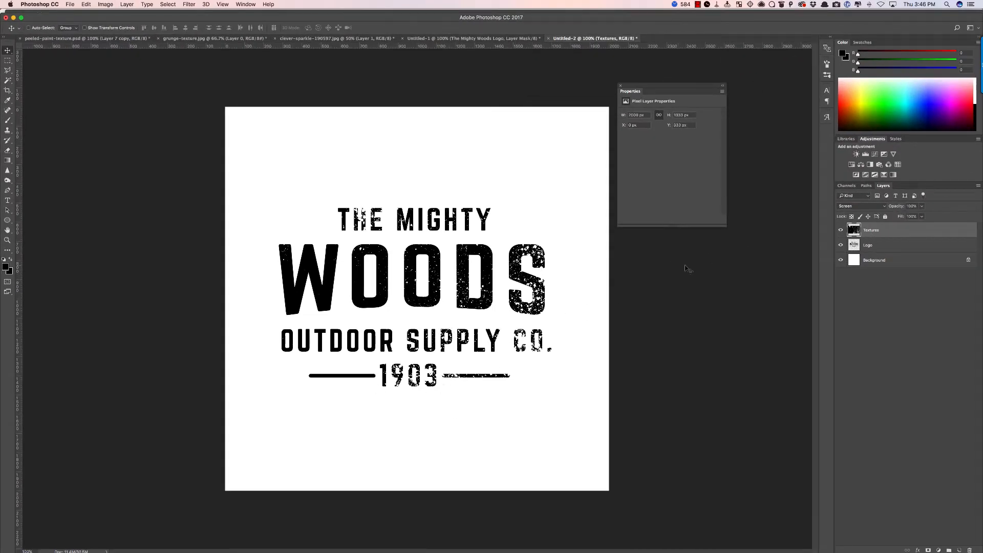
Step: Scale the Textures layer down to about 57% and reposition it over the logo lettering
left_click_drag(424, 306, 432, 276)
key("ctrl+t")
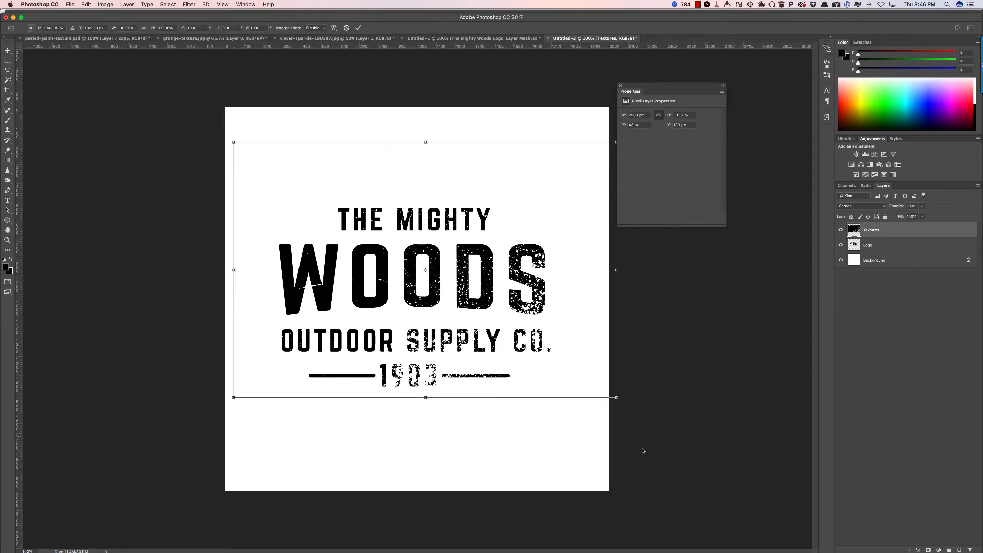
left_click_drag(617, 399, 547, 361)
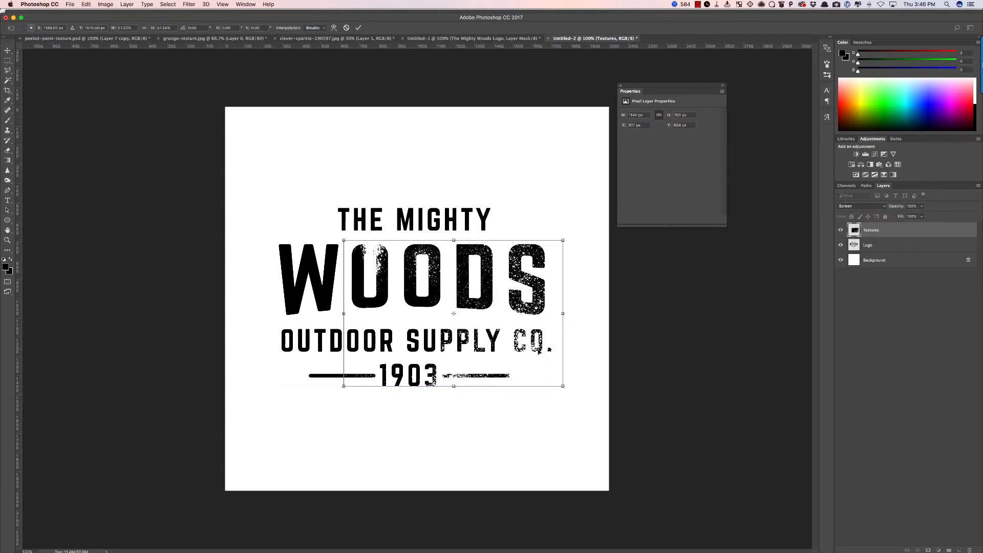
key("Return")
left_click_drag(527, 311, 309, 289)
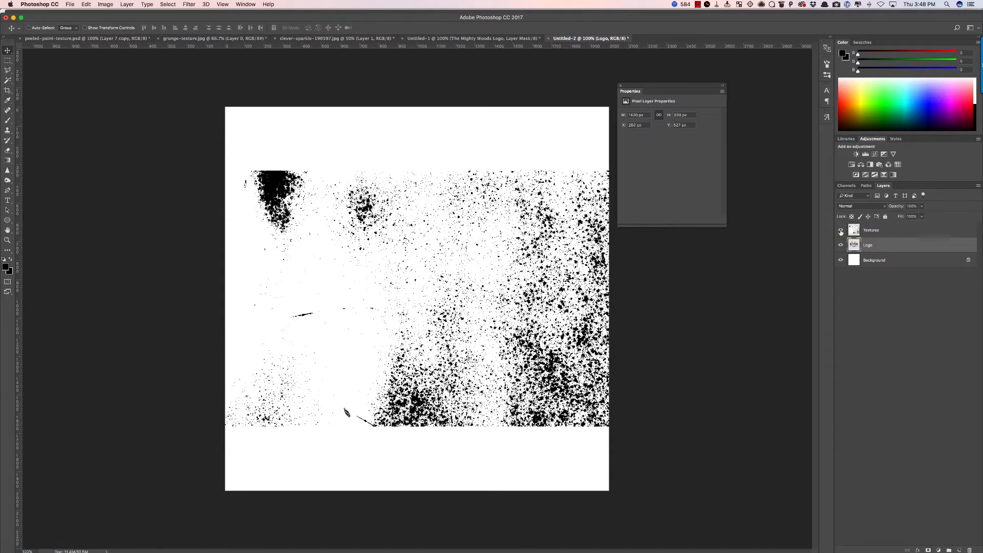
Step: Select the highlights of the Textures layer with Color Range at 100% fuzziness
left_click(904, 234)
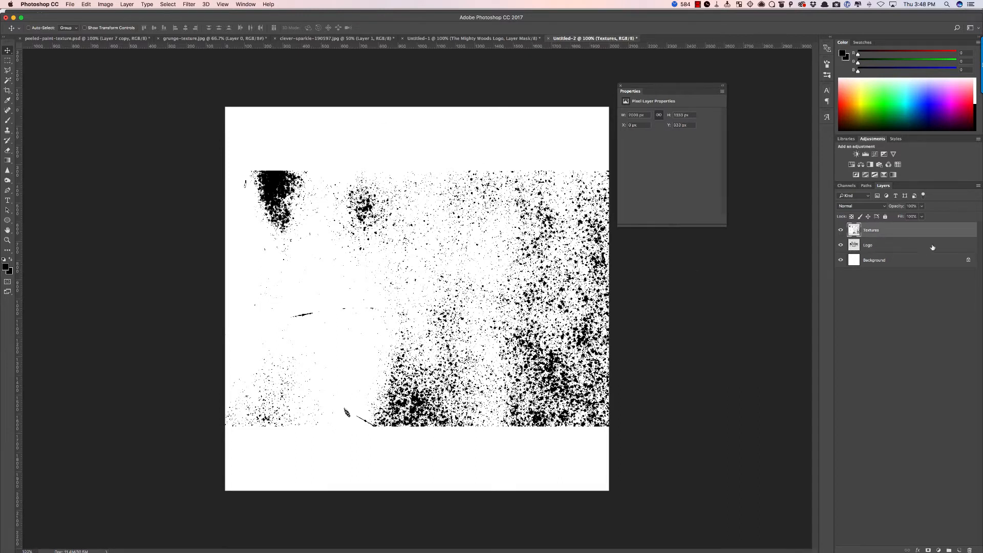
left_click(168, 4)
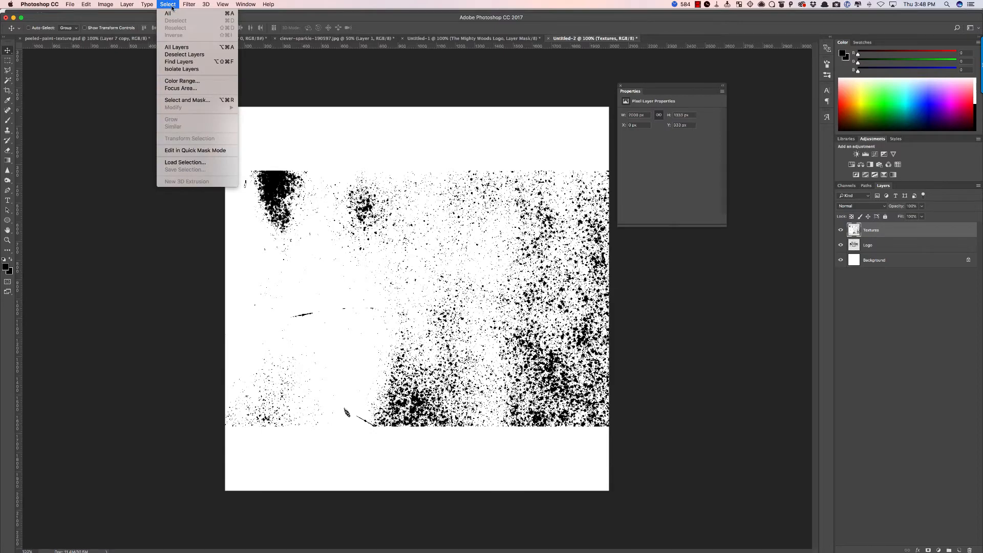
left_click(195, 82)
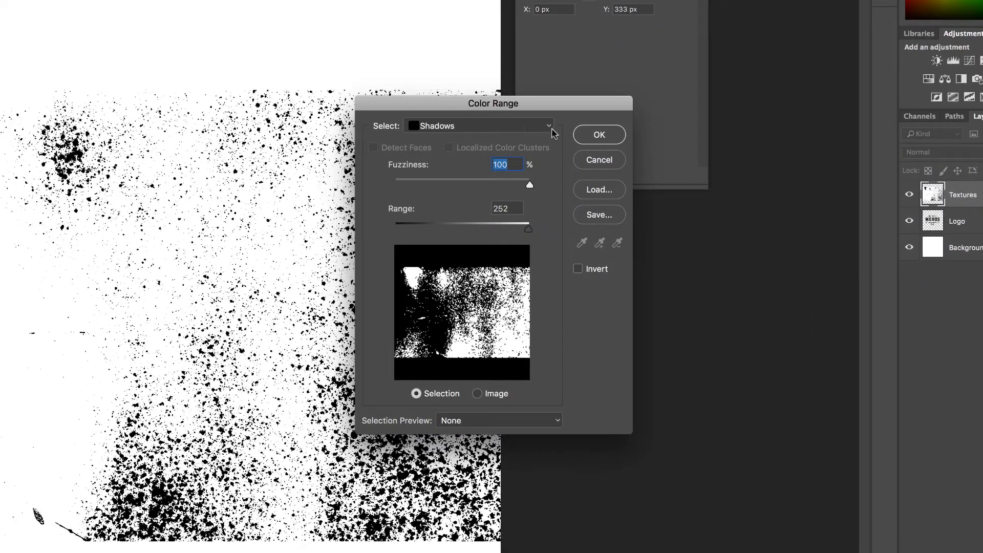
left_click(551, 128)
left_click(518, 101)
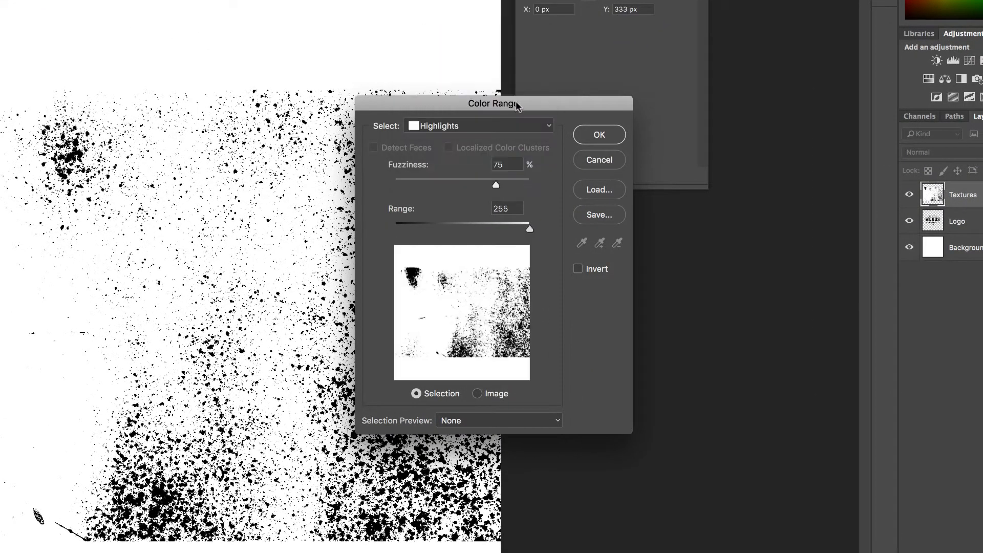
left_click_drag(496, 185, 530, 186)
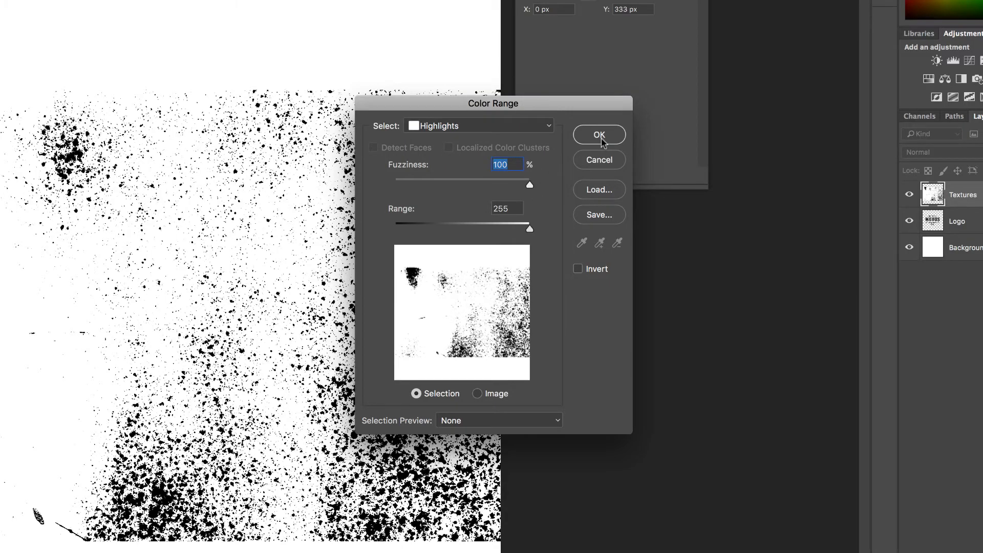
left_click(600, 136)
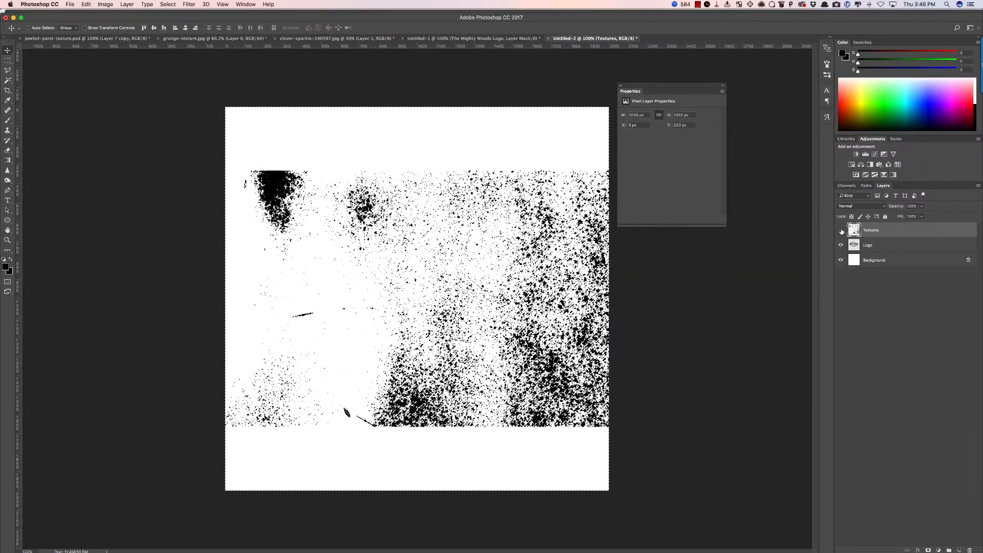
Step: Hide the Textures layer and try deleting the highlights selection from the Logo layer, undoing the deletion
left_click(841, 230)
left_click(885, 247)
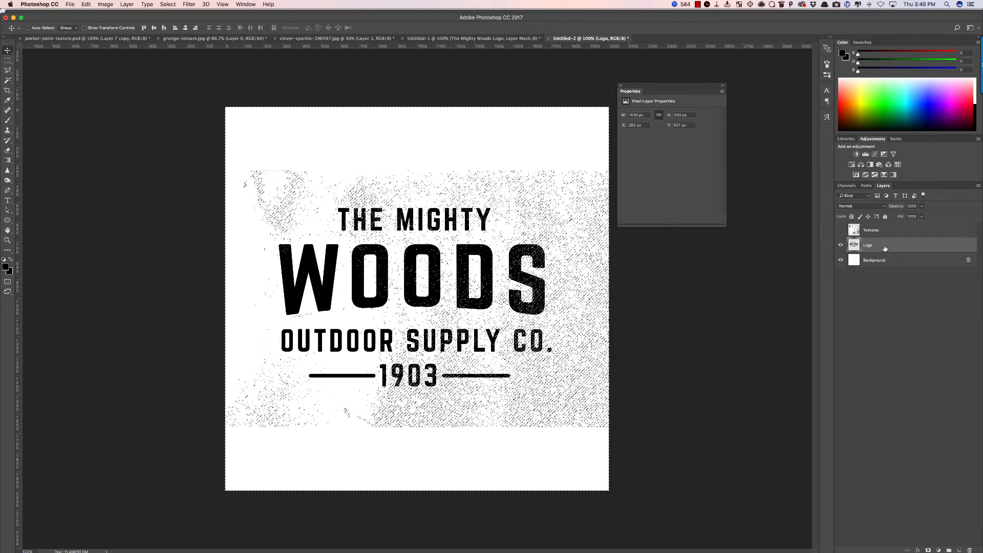
key("Delete")
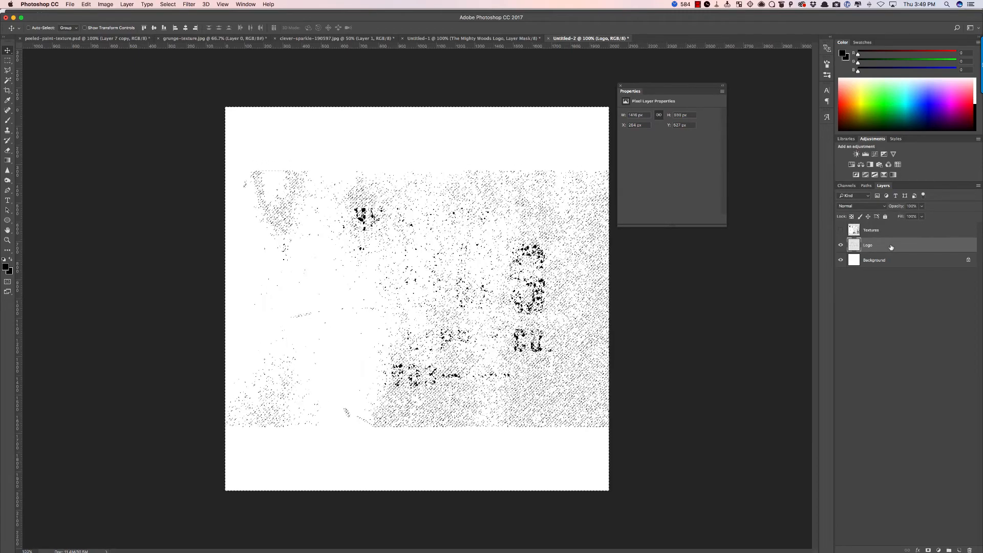
key("super+z")
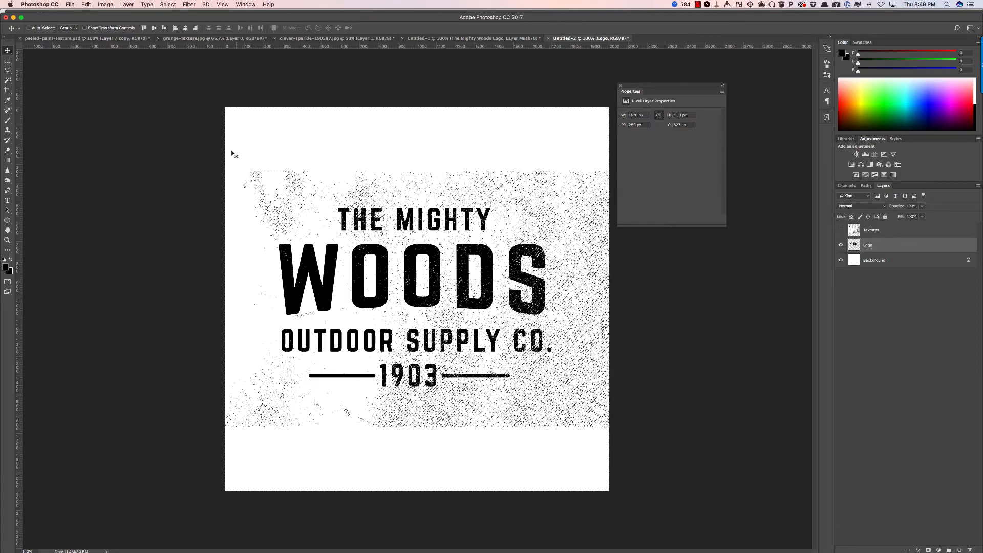
Step: Invert the selection and delete it from the Logo layer, clearing the selection and hiding the Background layer
left_click(167, 4)
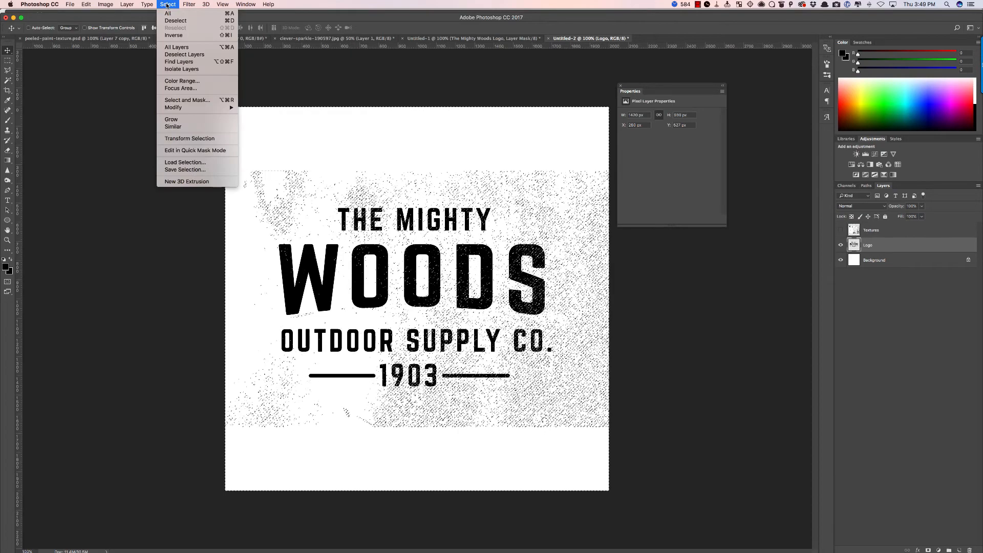
left_click(177, 35)
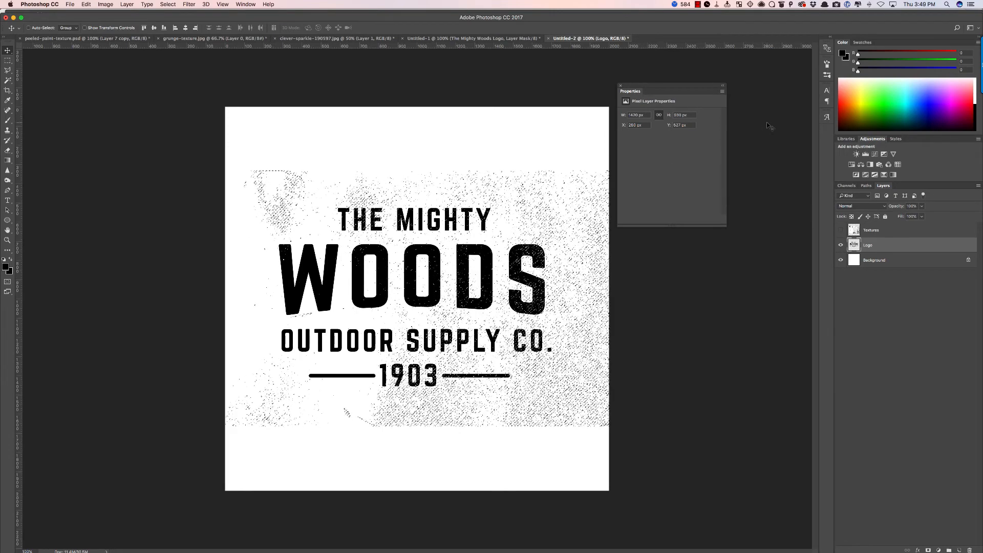
key("BackSpace")
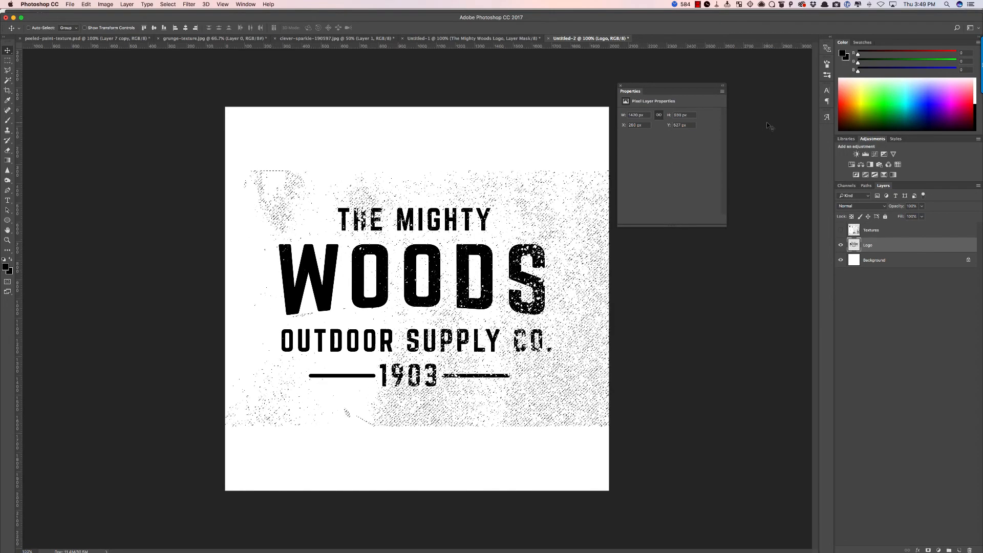
key("super+d")
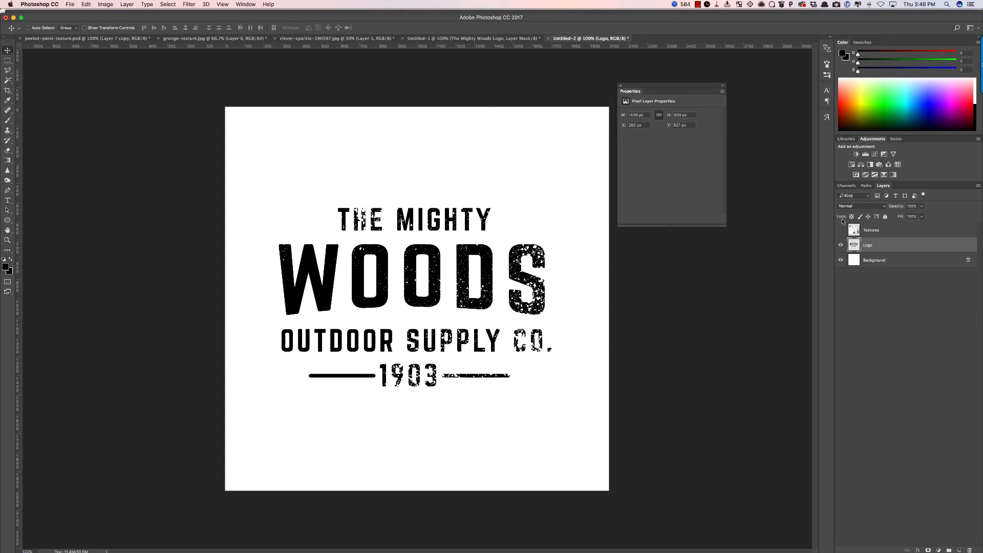
left_click(841, 261)
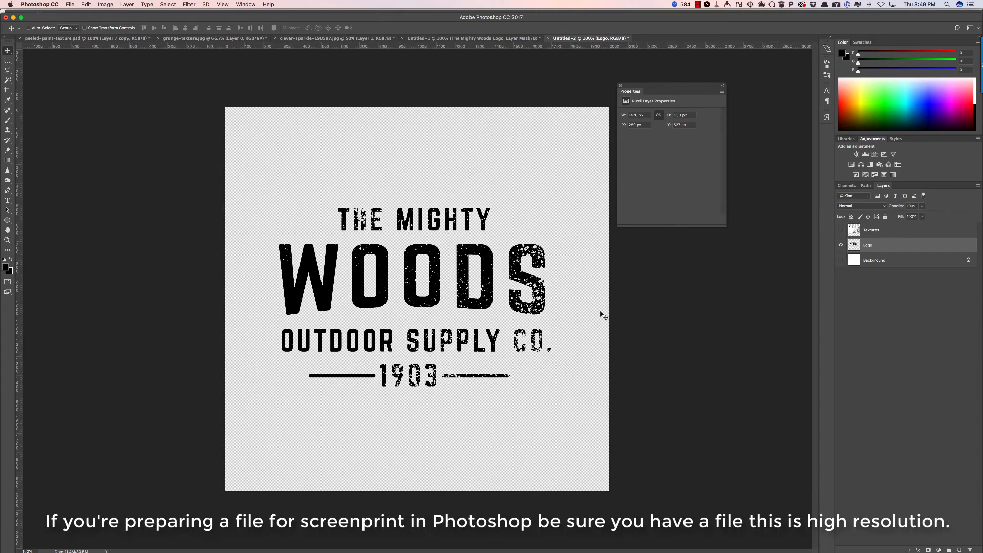